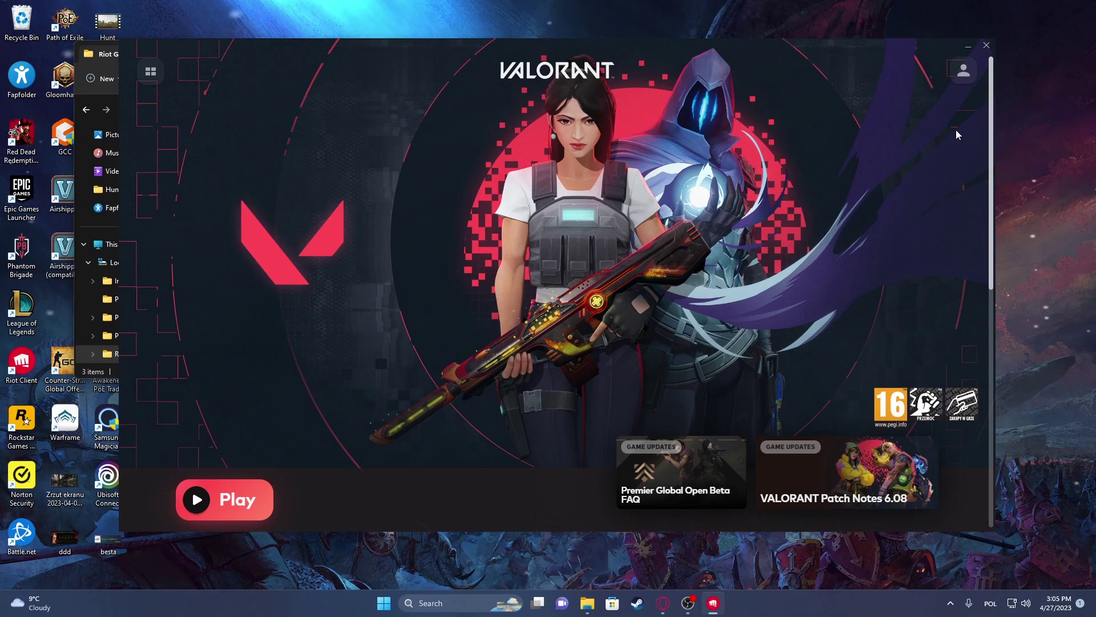
Open the Riot Client settings from the account menu to view VALORANT's install path
click(963, 73)
click(847, 164)
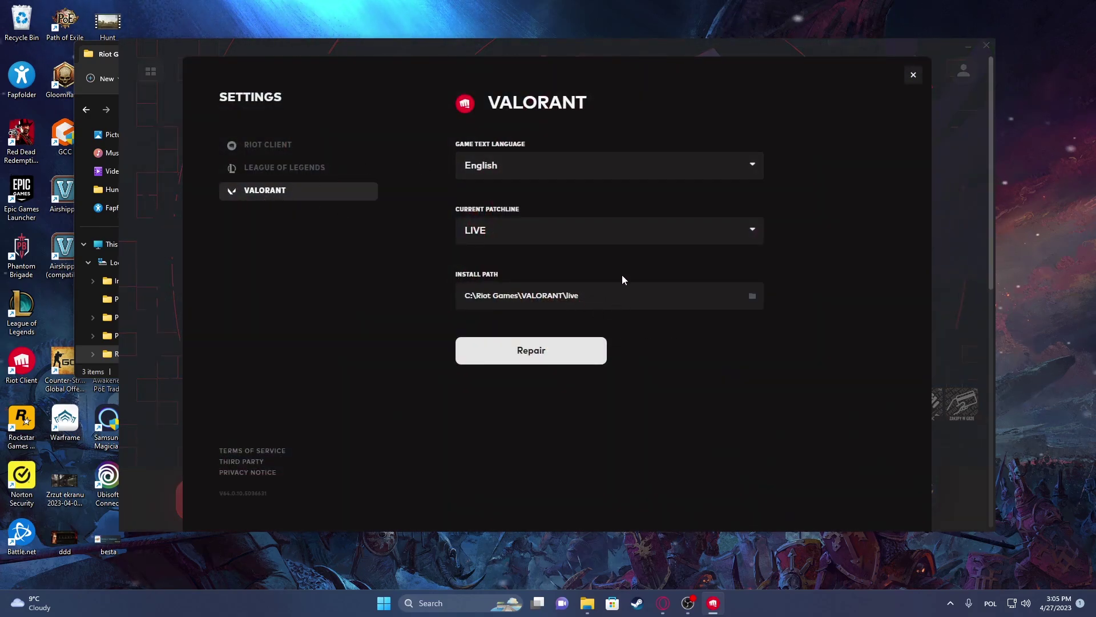
Cut the VALORANT folder from the Riot Games folder
click(107, 59)
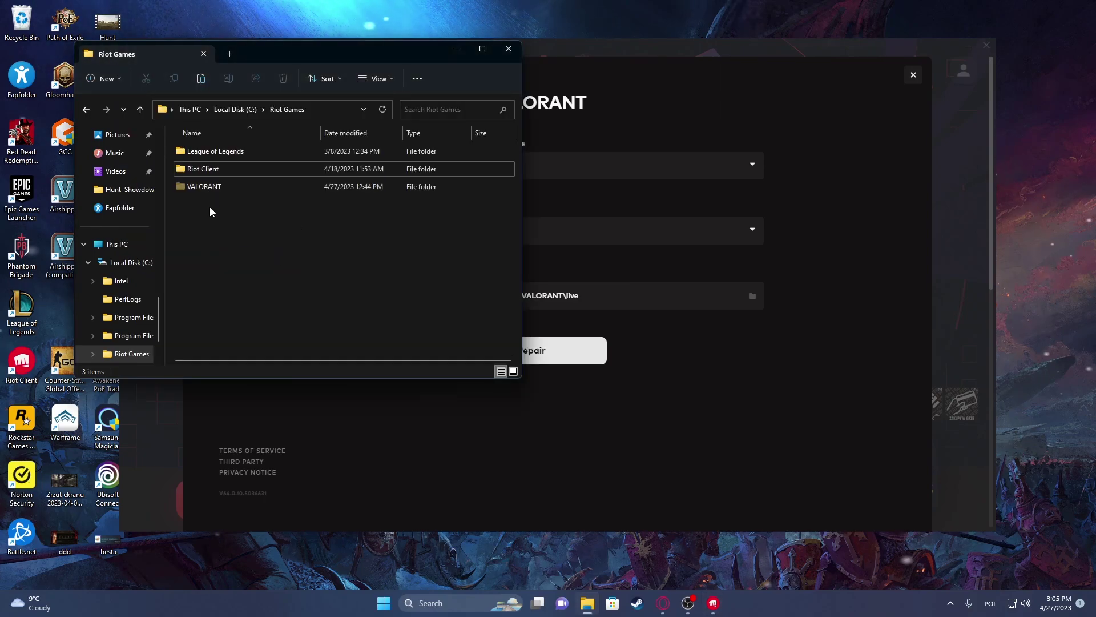
click(208, 188)
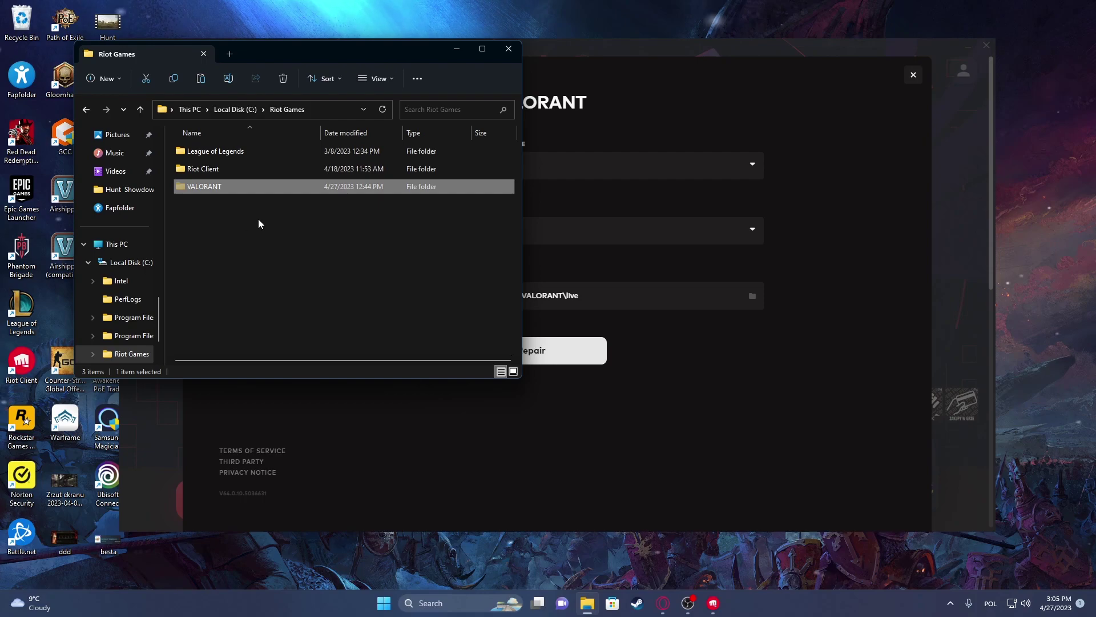
right_click(224, 187)
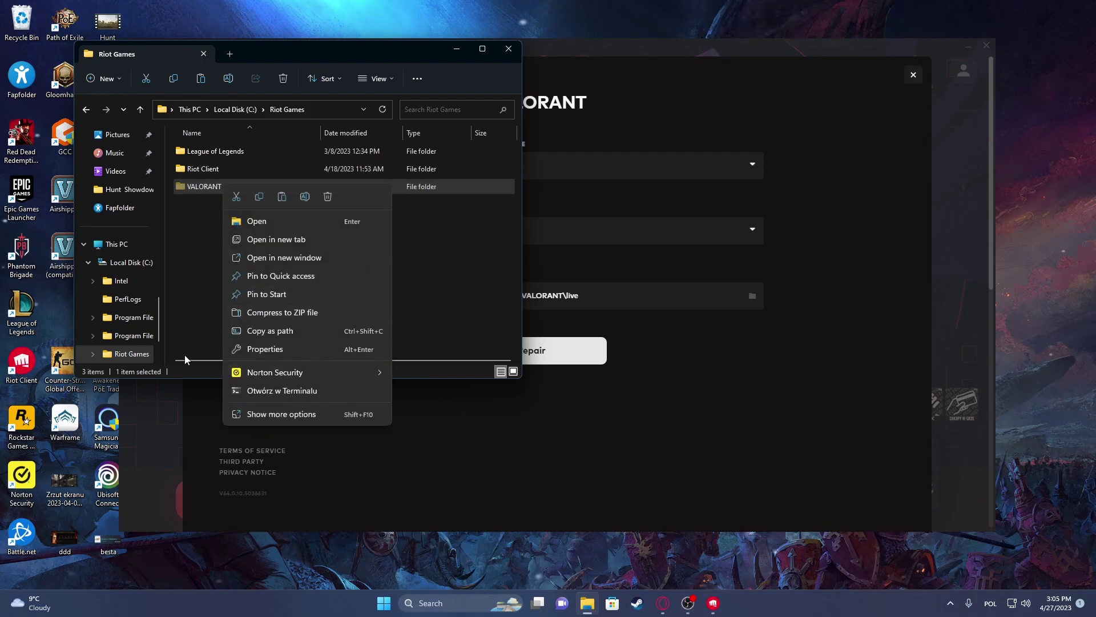
click(204, 285)
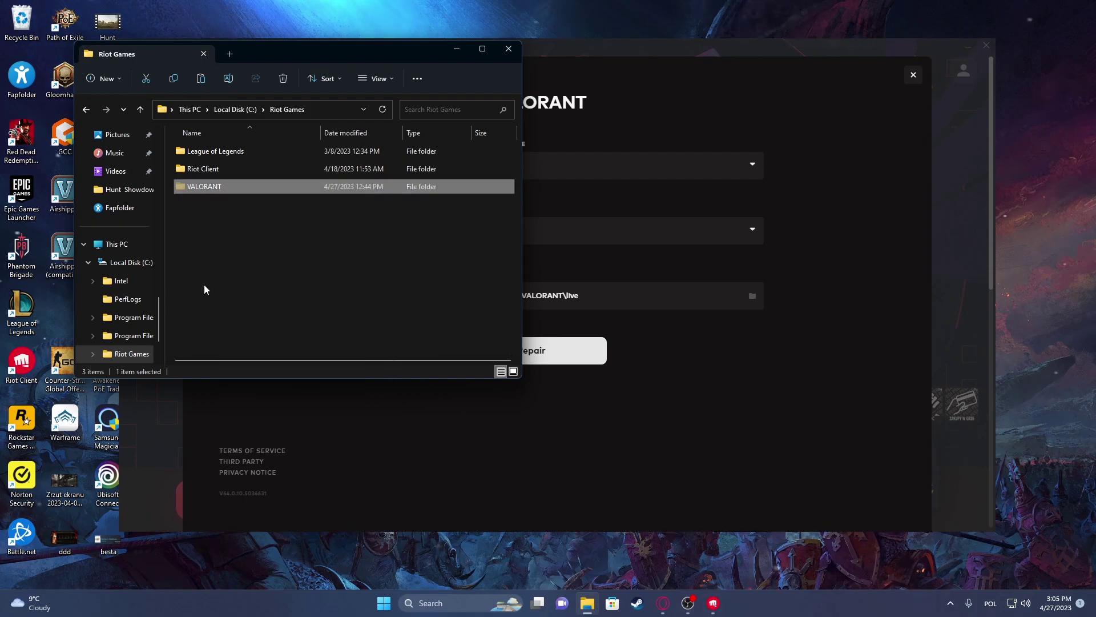
Paste the VALORANT folder into C:\Program Files (x86), granting administrator permission for the move
click(241, 111)
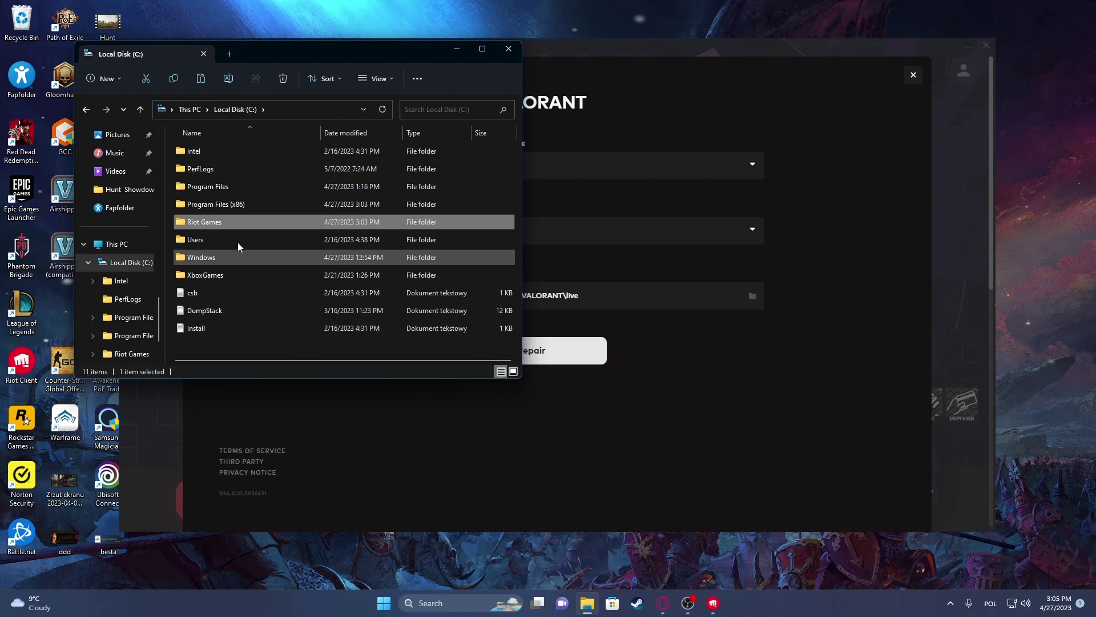
click(237, 204)
double_click(238, 204)
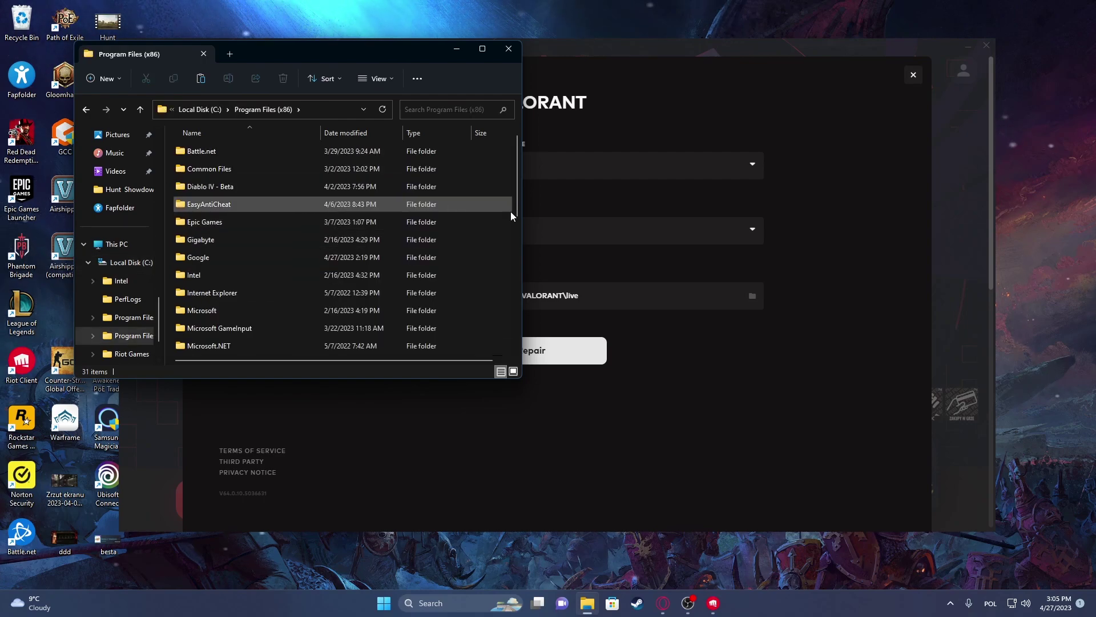
key(ctrl+v)
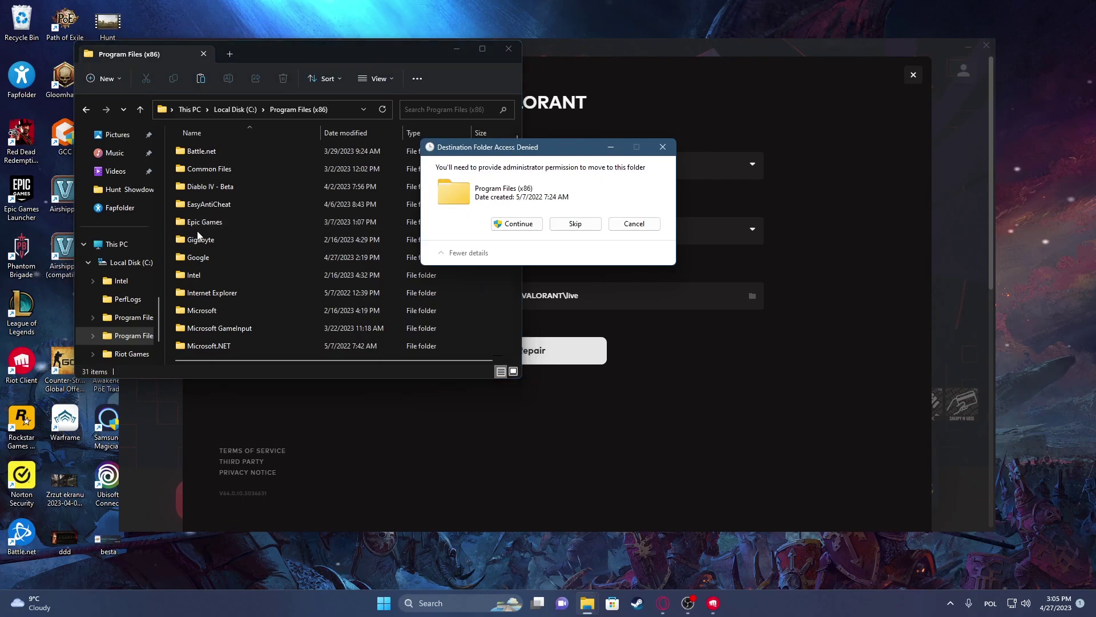
click(516, 223)
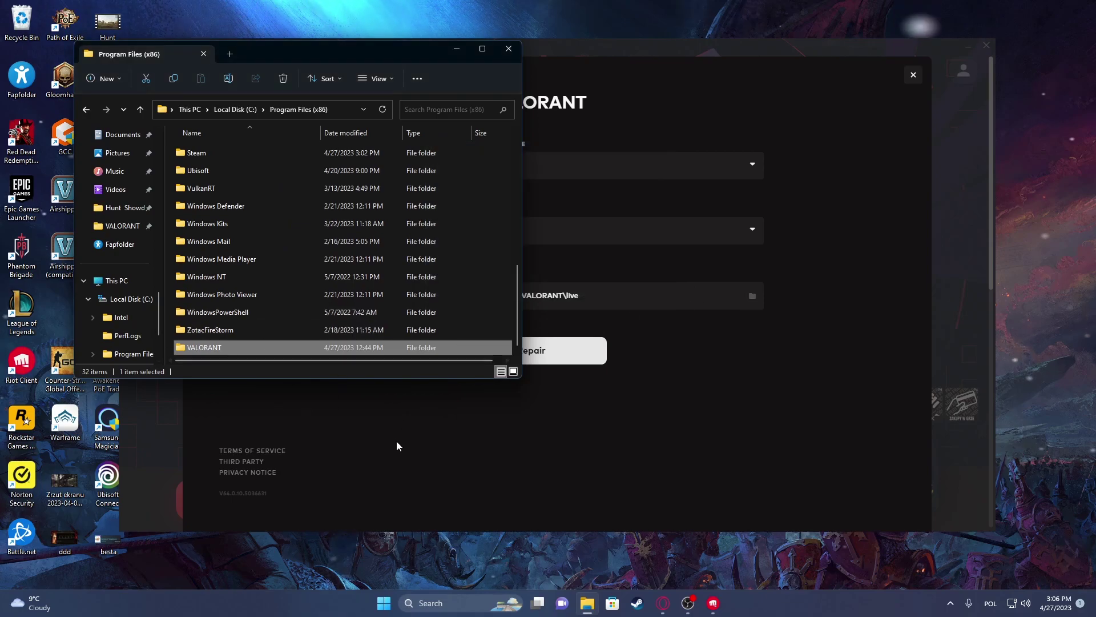
Close the client settings and the VALORANT launcher
click(468, 464)
click(913, 77)
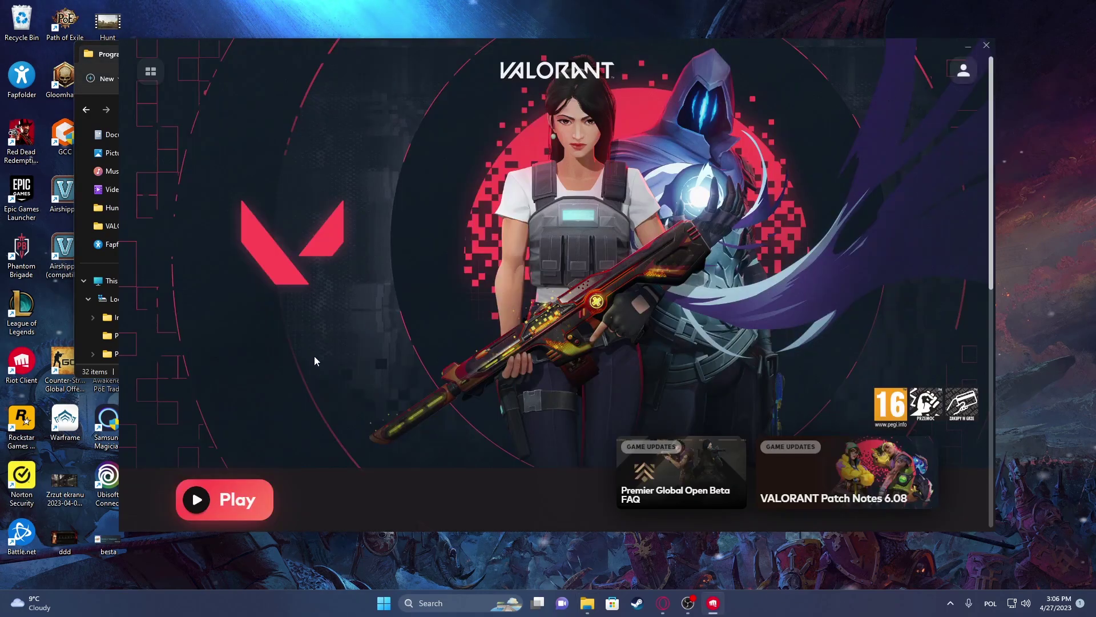
click(983, 44)
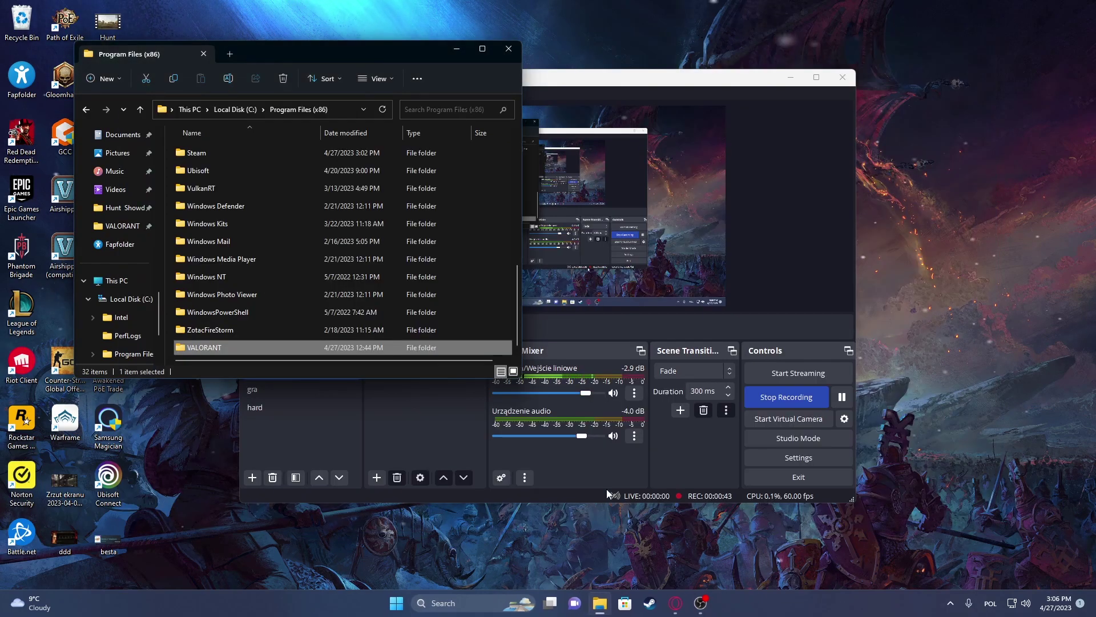
Launch the Riot Client again from the Windows taskbar search
click(433, 604)
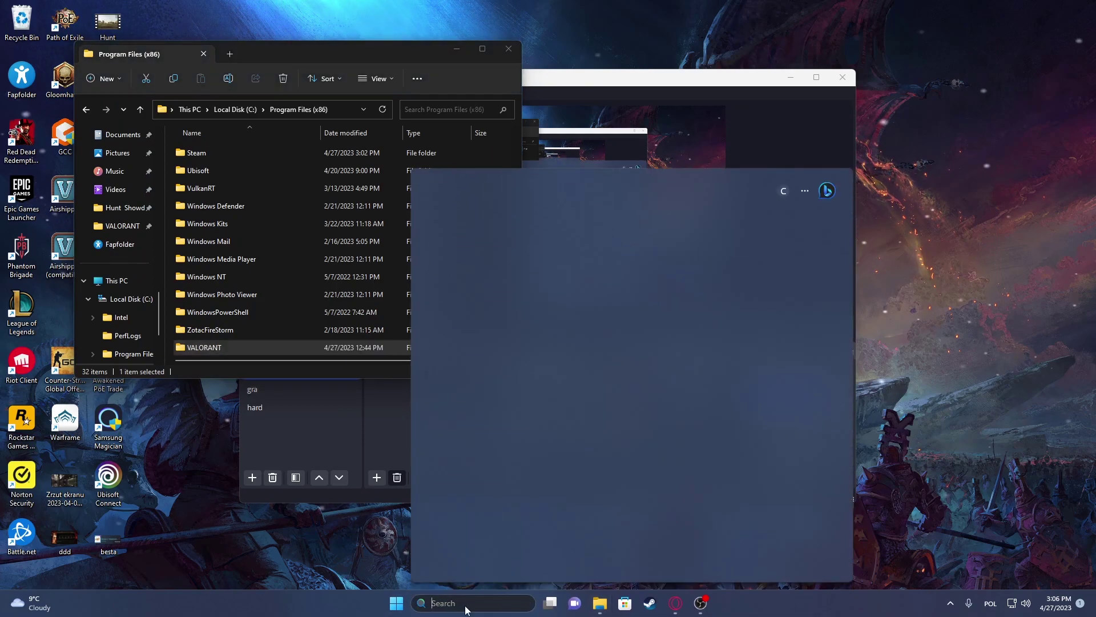
text(io)
key(BackSpace)
key(BackSpace)
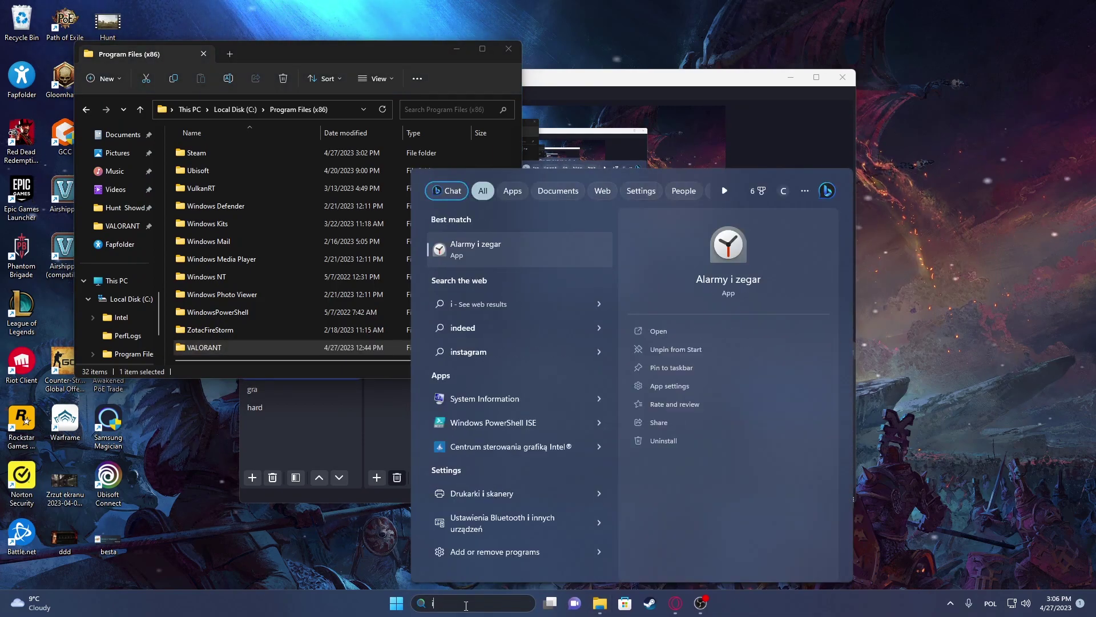
text(riot Client)
key(Return)
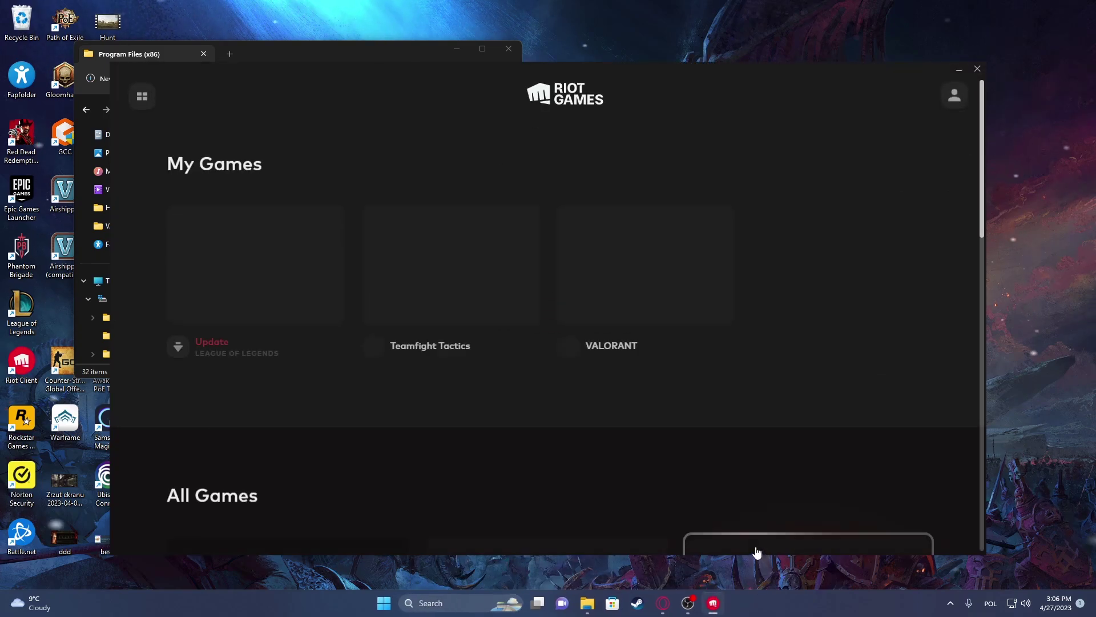
scroll(442, 384, down, 5)
scroll(514, 385, down, 2)
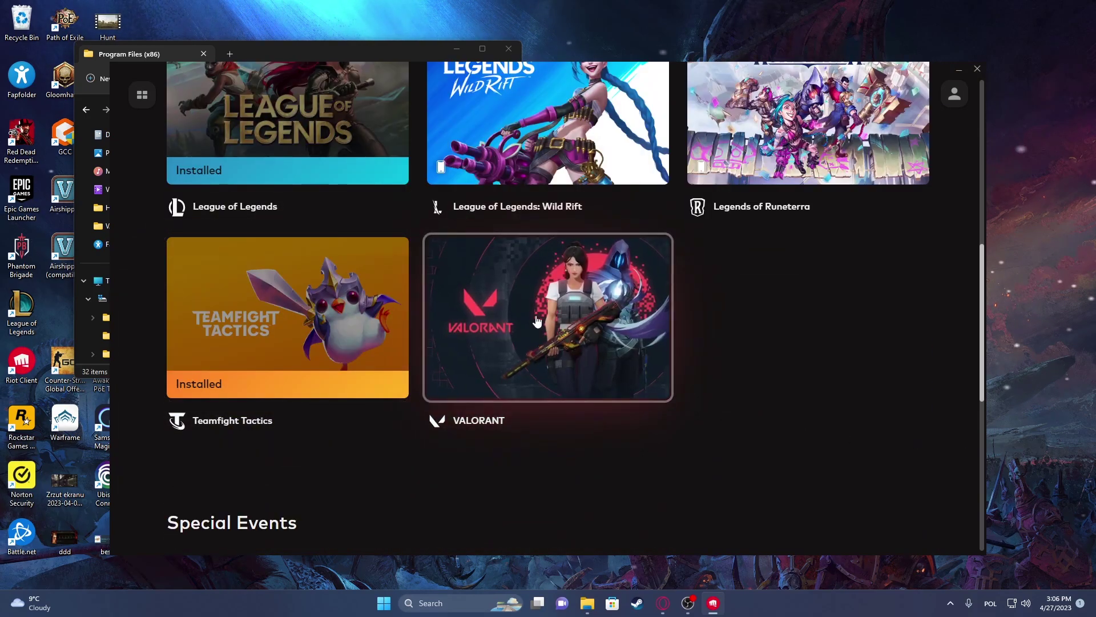
Open the VALORANT game page and start choosing its install location
click(552, 329)
click(221, 523)
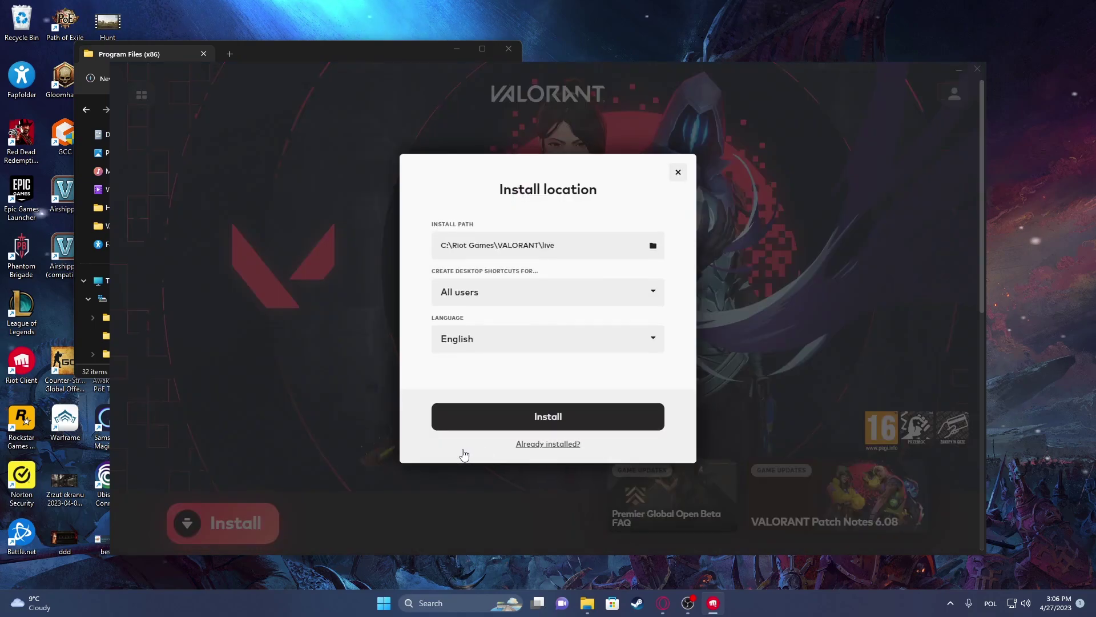
Choose 'Already installed?' and browse the folder picker to C:\Program Files (x86)
click(548, 445)
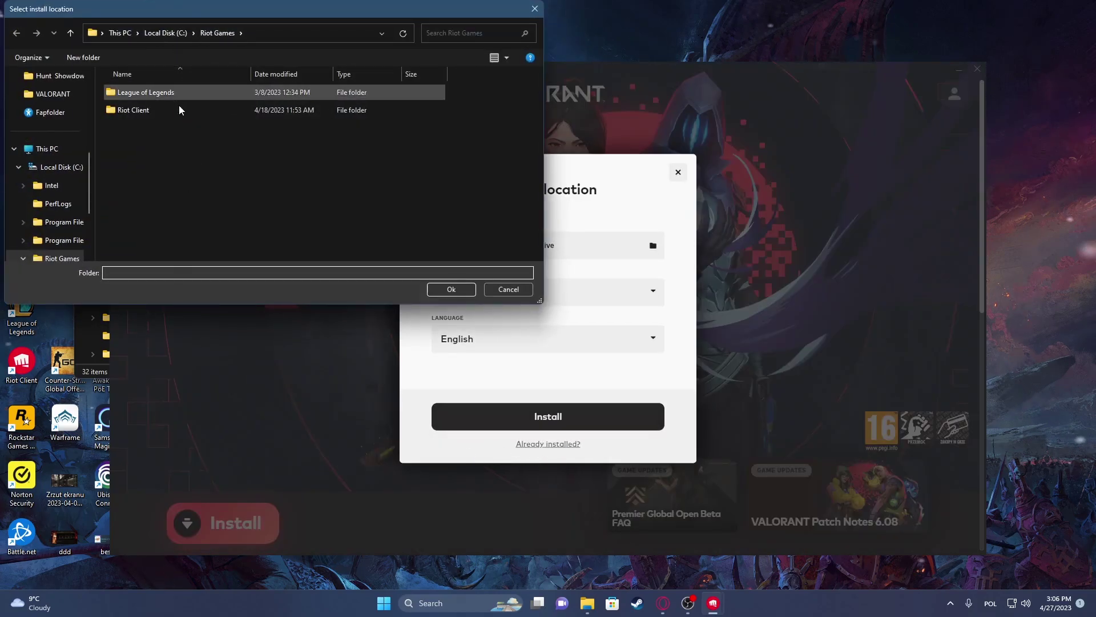
drag(137, 13, 373, 74)
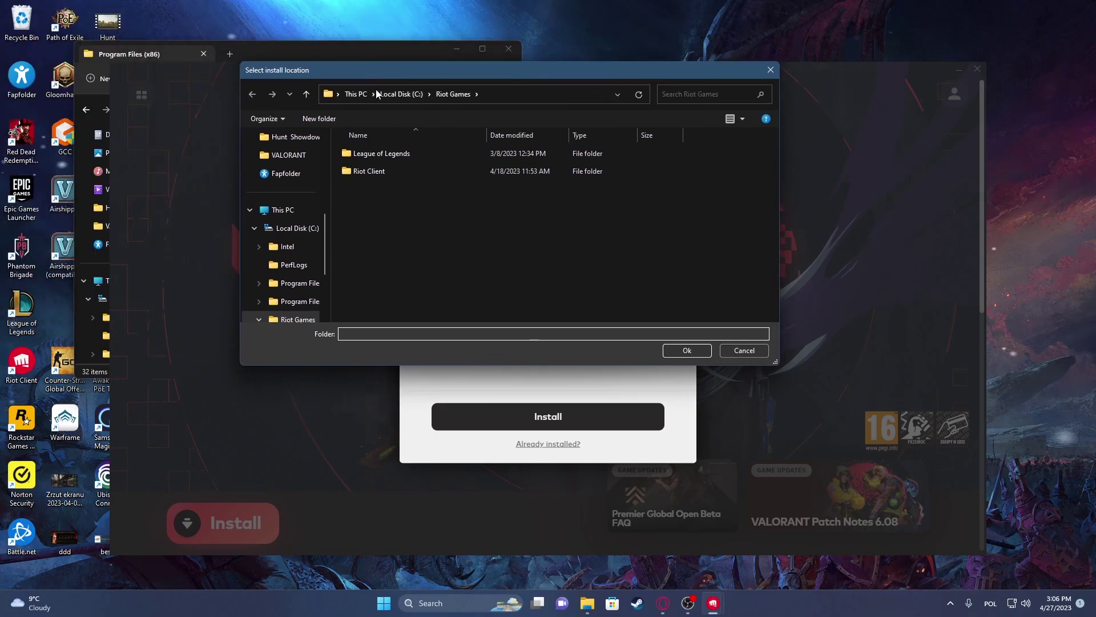
click(429, 94)
click(399, 94)
click(382, 209)
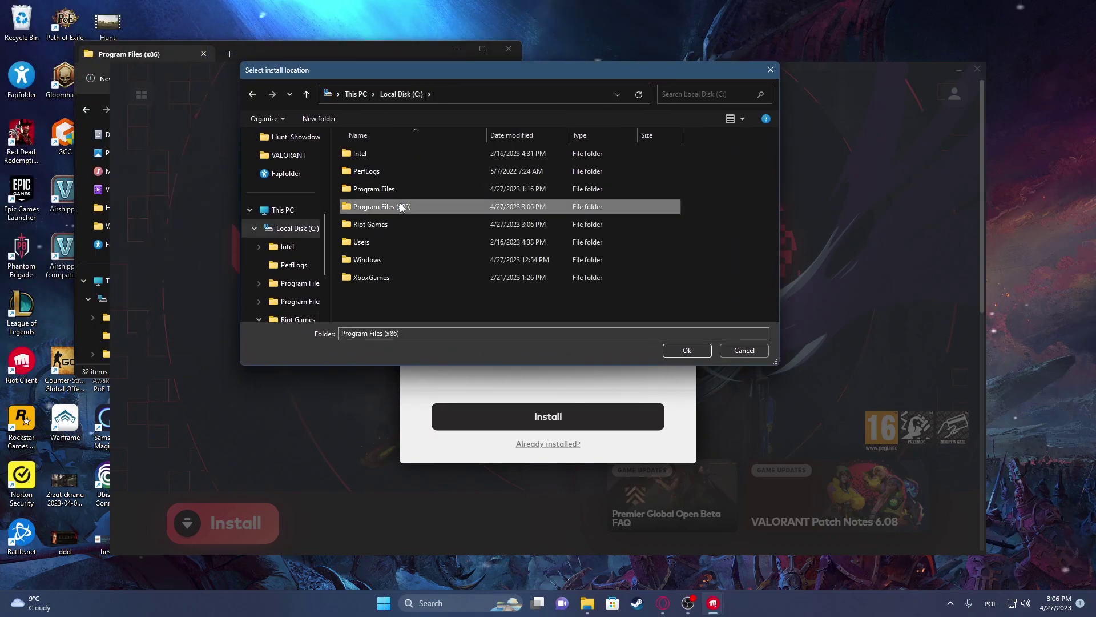
double_click(400, 206)
scroll(386, 228, down, 5)
Select VALORANT\live as the install folder and confirm, making Play available again
click(385, 154)
double_click(385, 154)
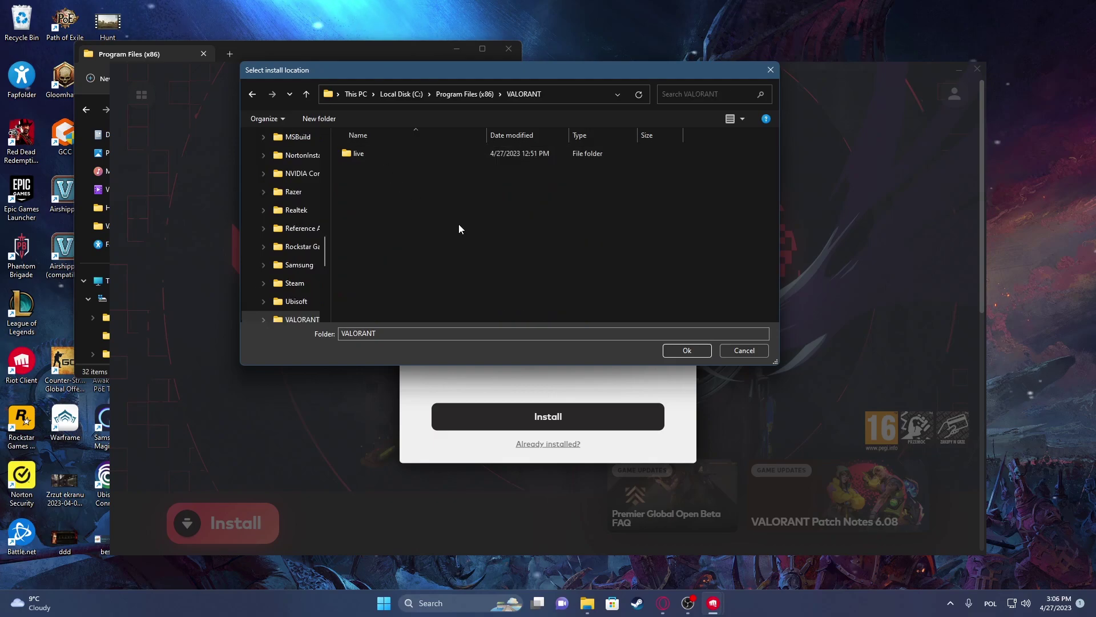
double_click(377, 154)
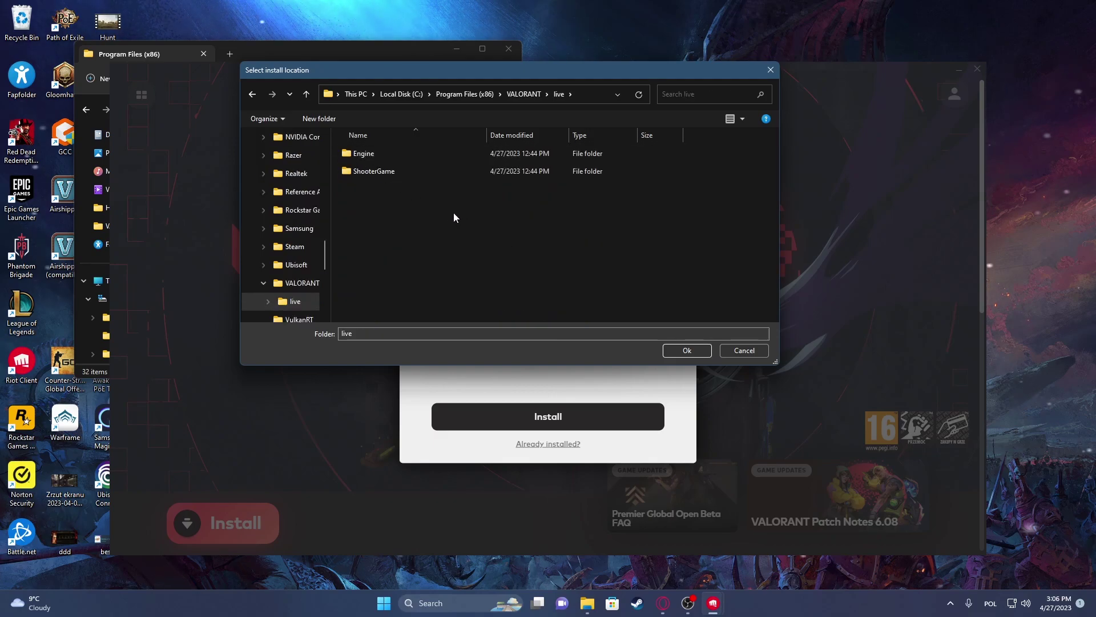
click(687, 350)
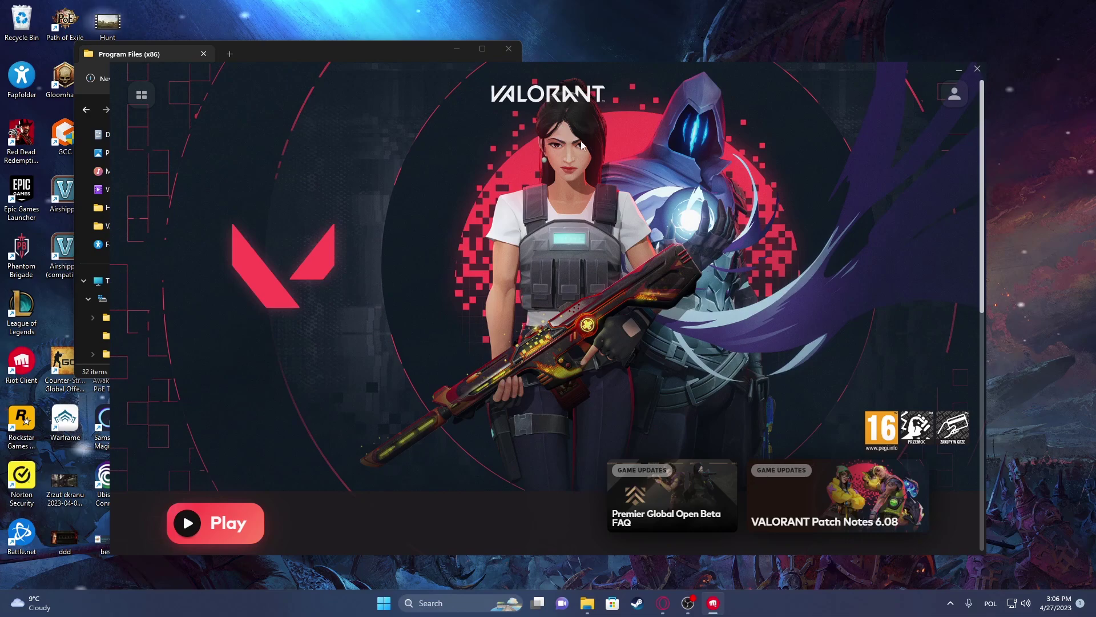
click(321, 60)
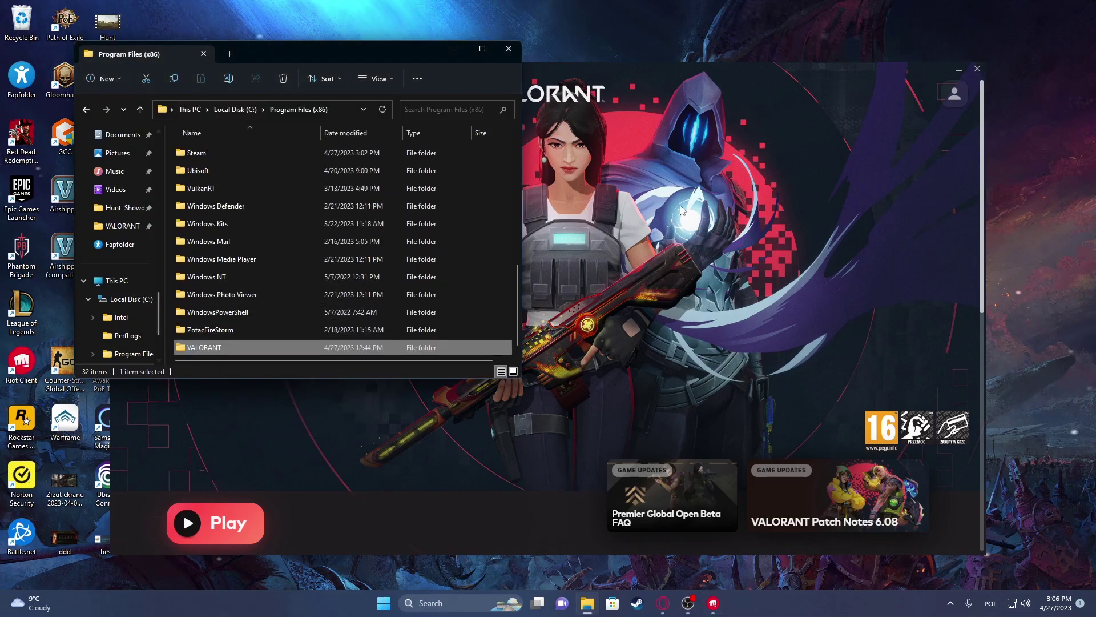
click(733, 279)
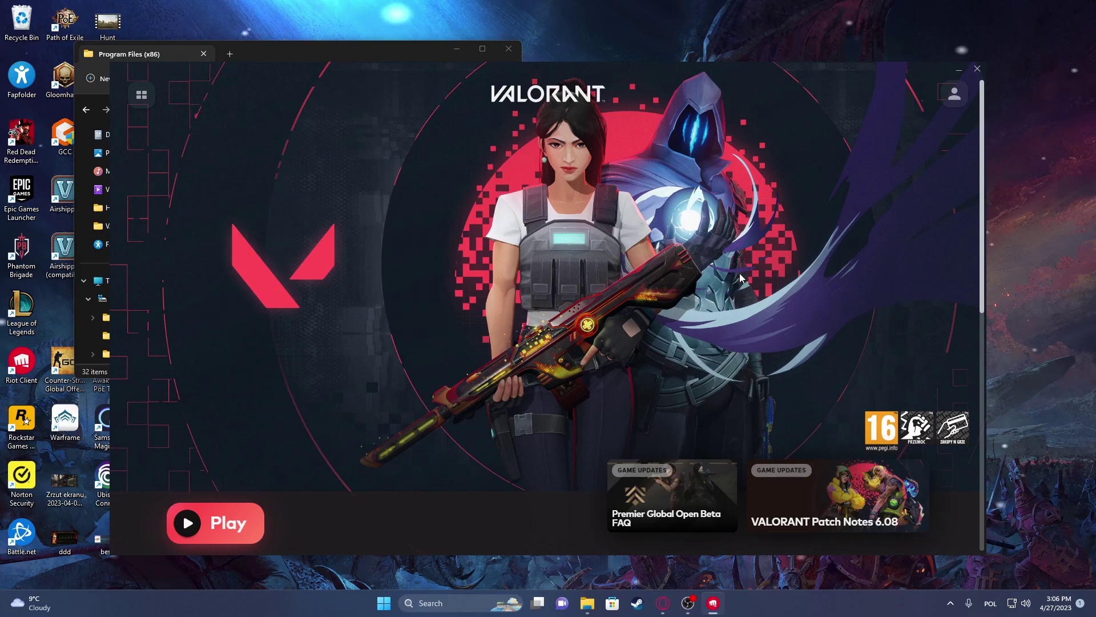